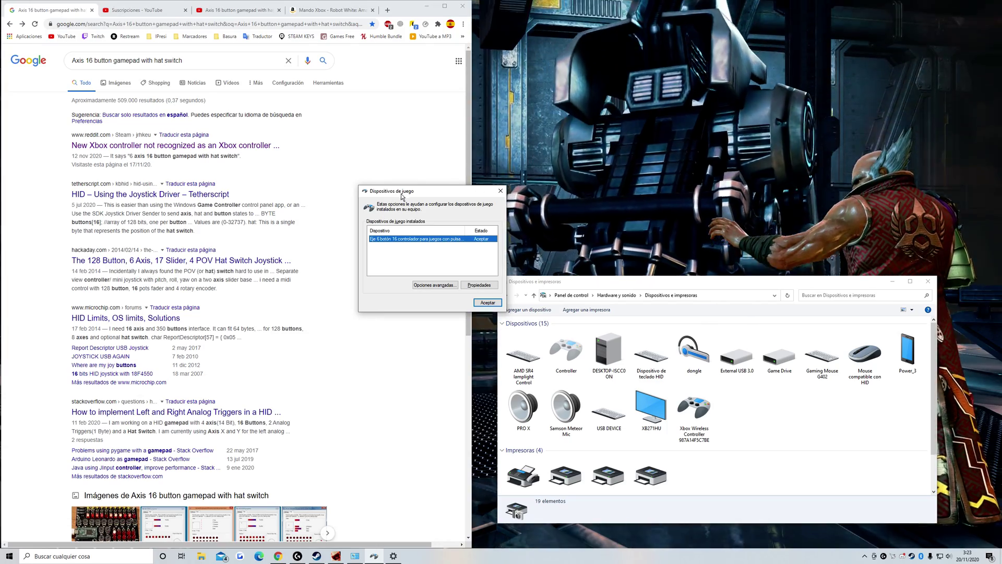
Highlight the "Axis 16 button gamepad with hat switch" query and bring the Dispositivos de juego dialog back in front of the browser.
drag(401, 193, 356, 158)
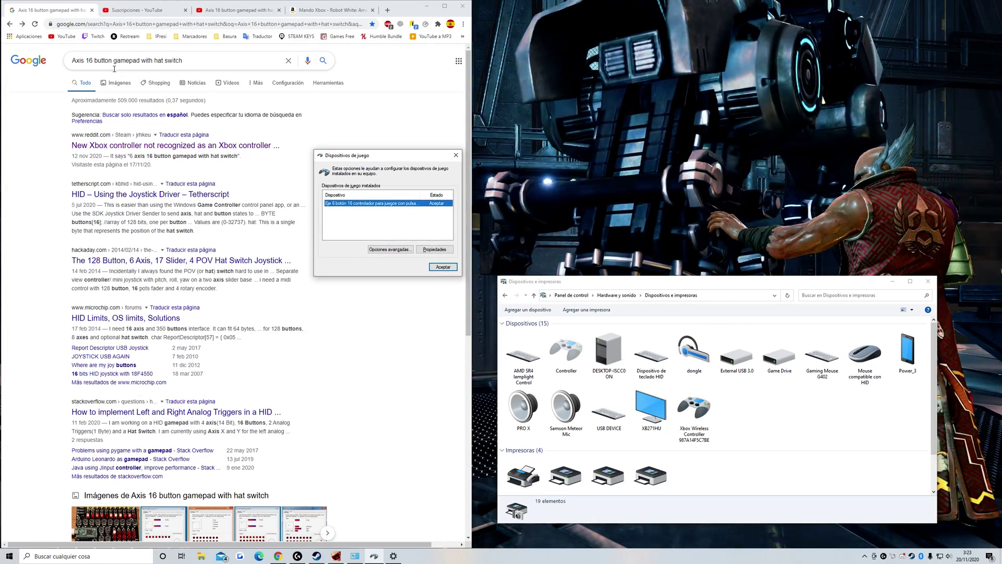
drag(186, 61, 55, 64)
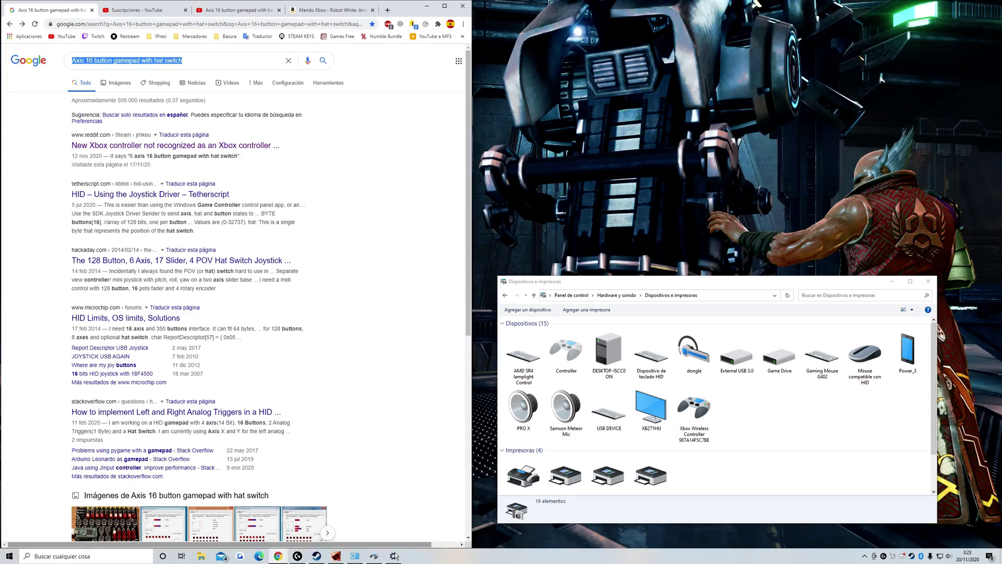
click(377, 554)
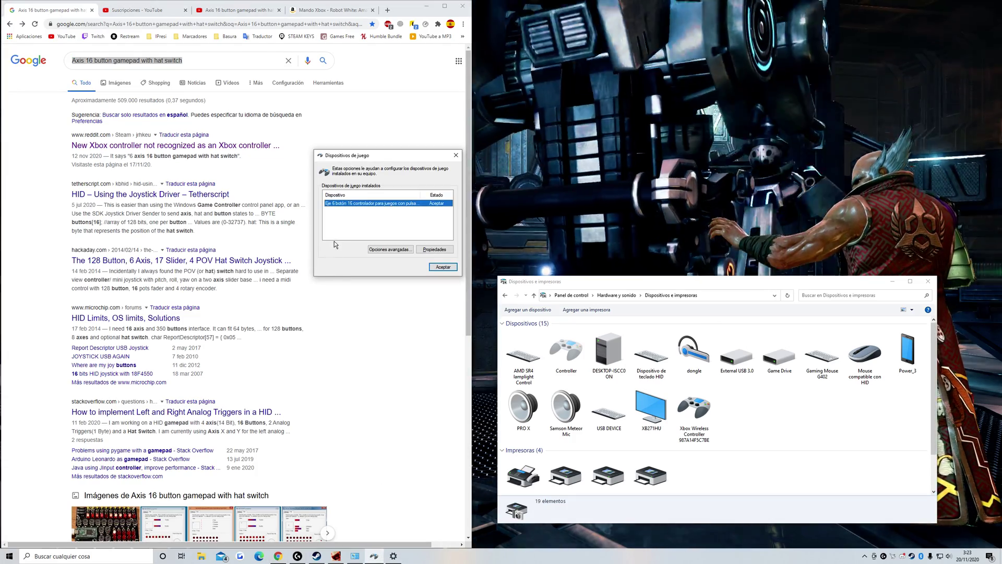
drag(355, 155, 433, 173)
click(437, 223)
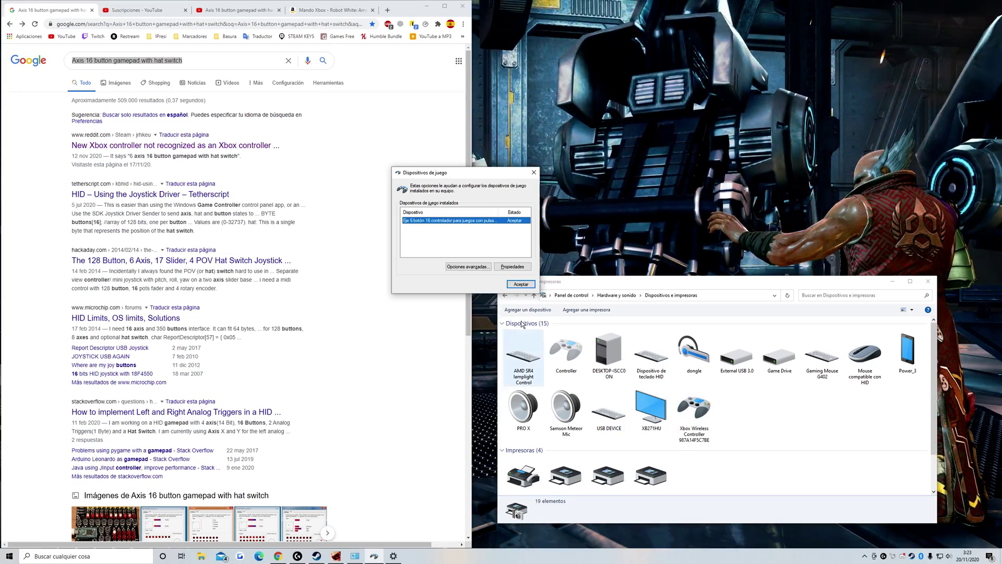
drag(422, 178, 397, 216)
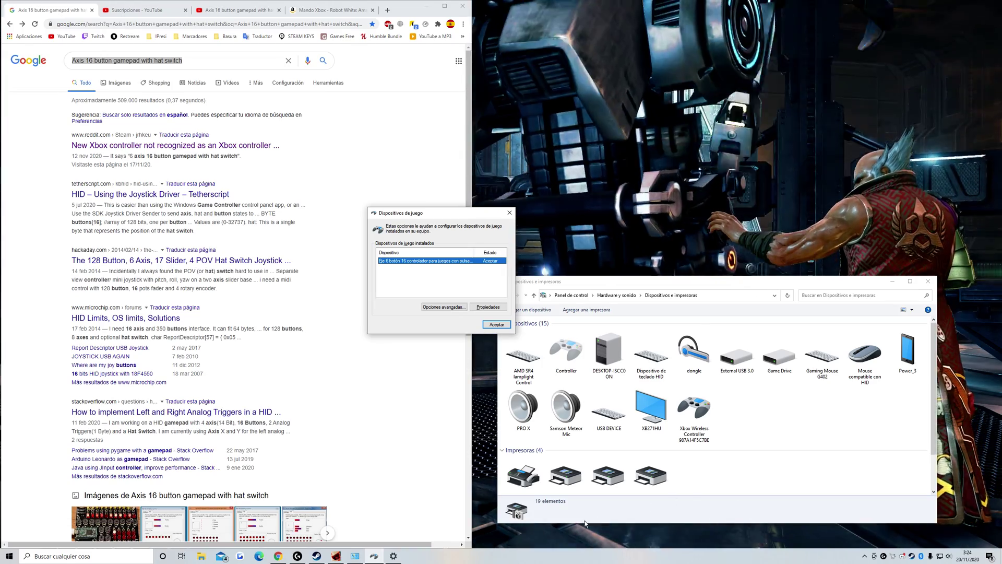
Switch to Steam Big Picture and open its controller settings (Ajustes del mando).
click(323, 560)
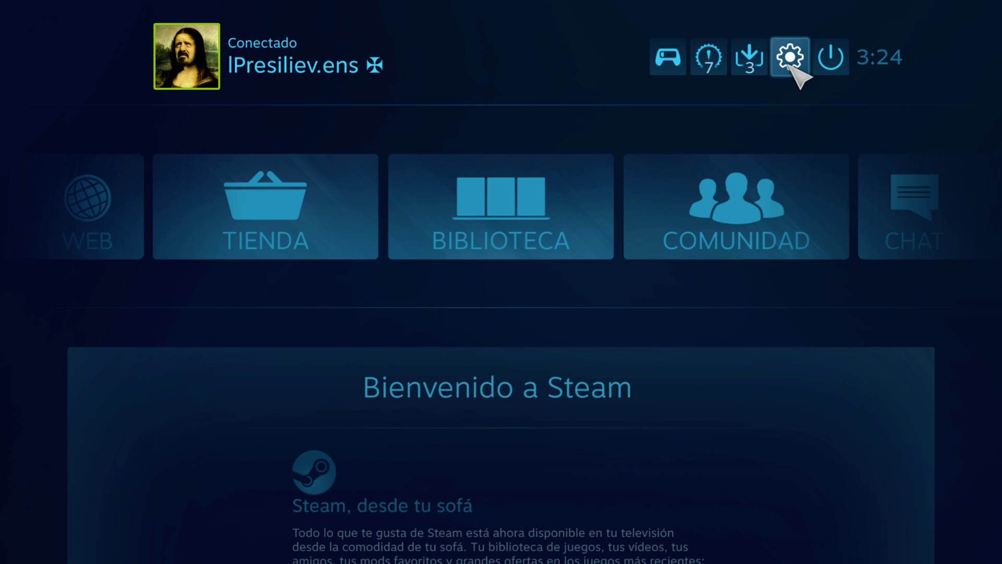
click(791, 62)
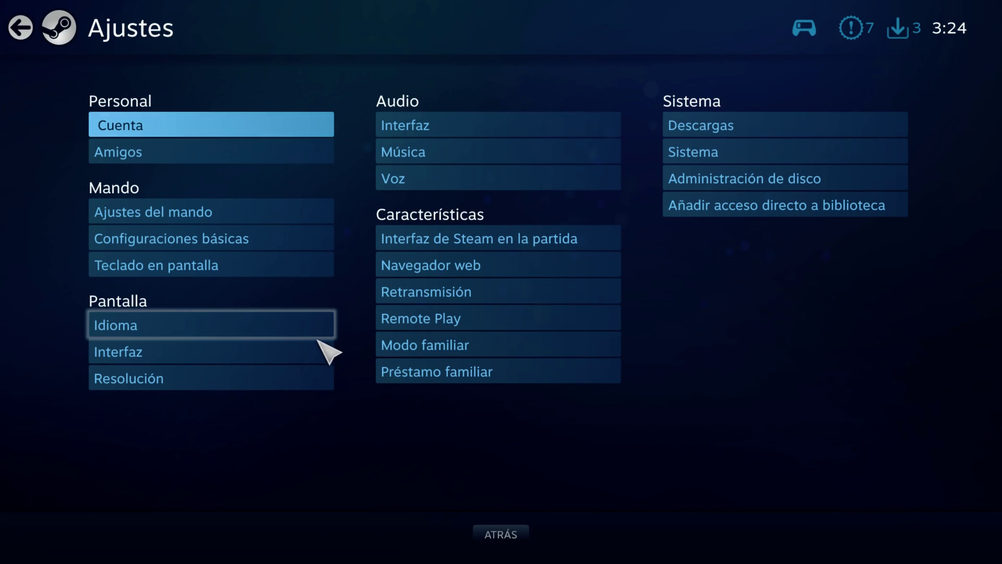
click(176, 216)
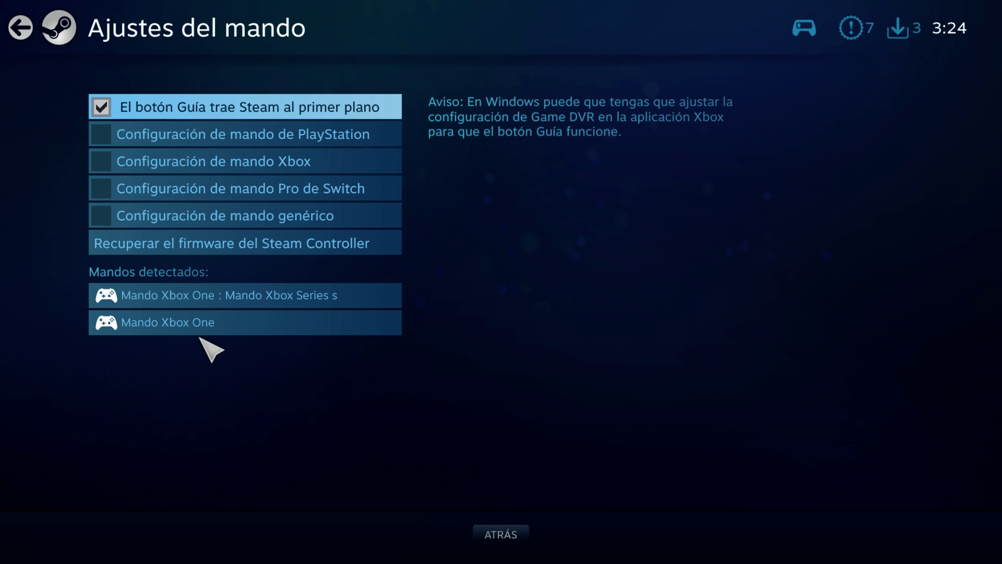
Bring up the Xbox Game Bar overlay over the Steam controller settings and dismiss it.
key(super+g)
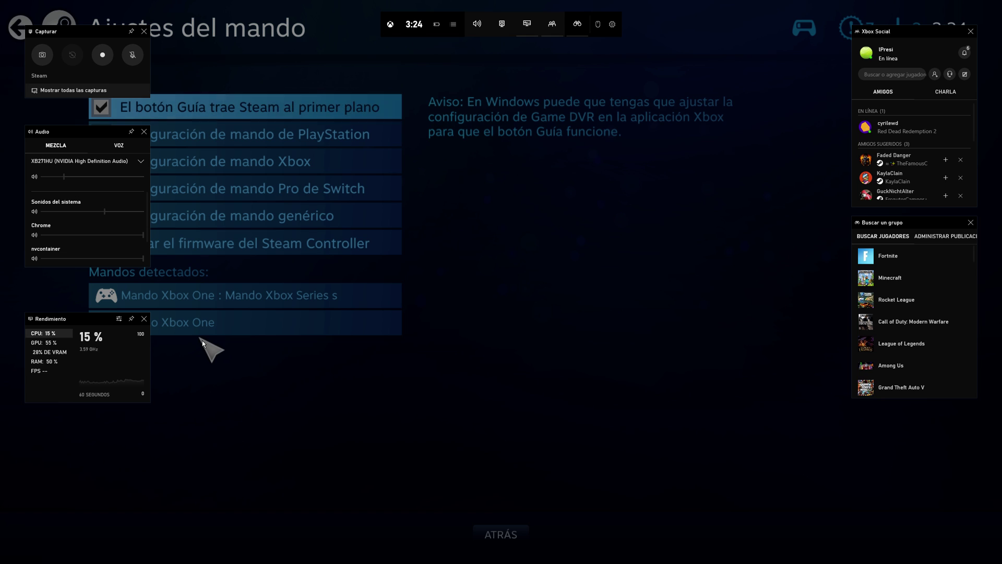
click(279, 419)
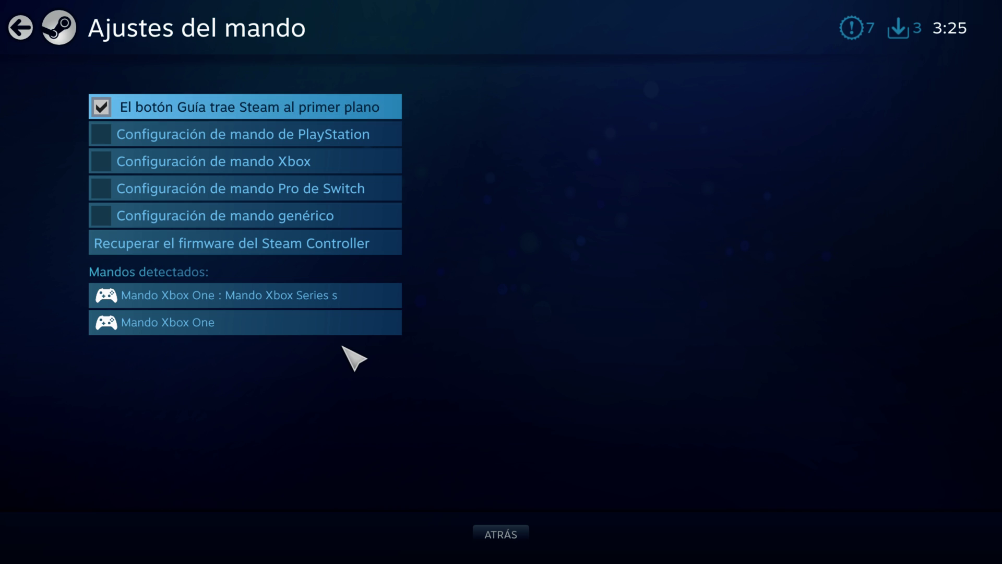
Switch to Chrome and extend the Google query to "Axis 16 button gamepad with hat switch Ximput and dinput".
key(alt+Tab)
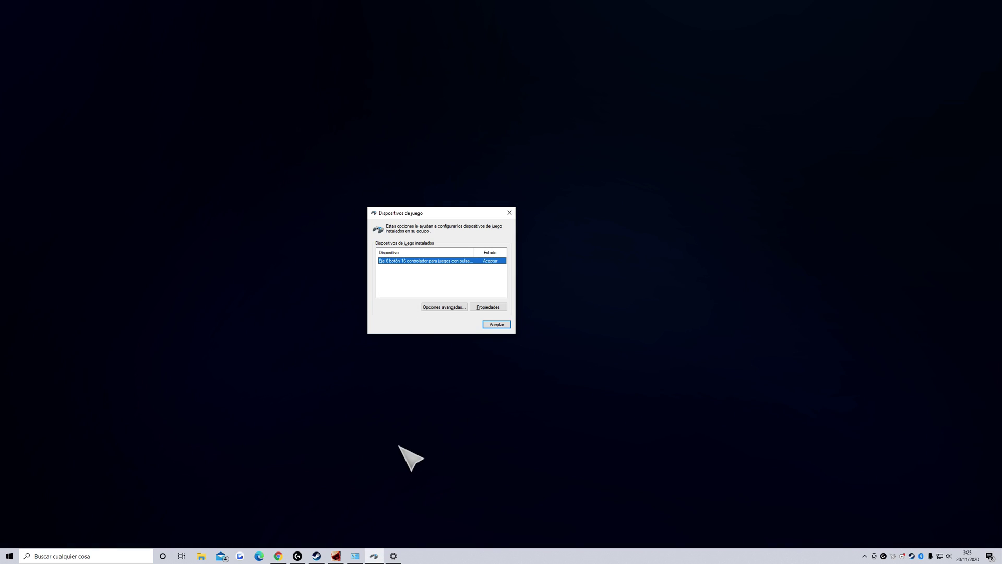
click(278, 556)
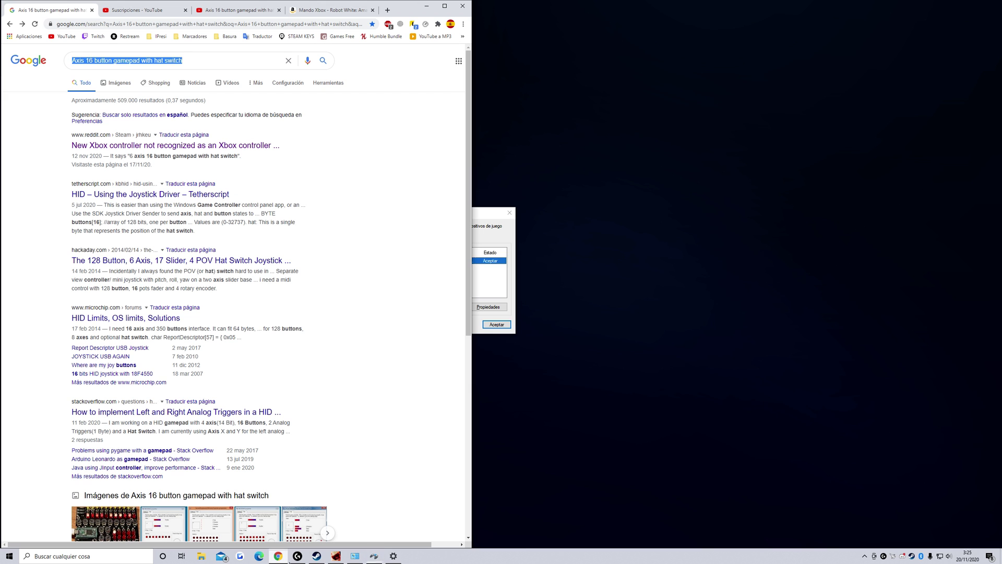
click(207, 63)
text(Xi)
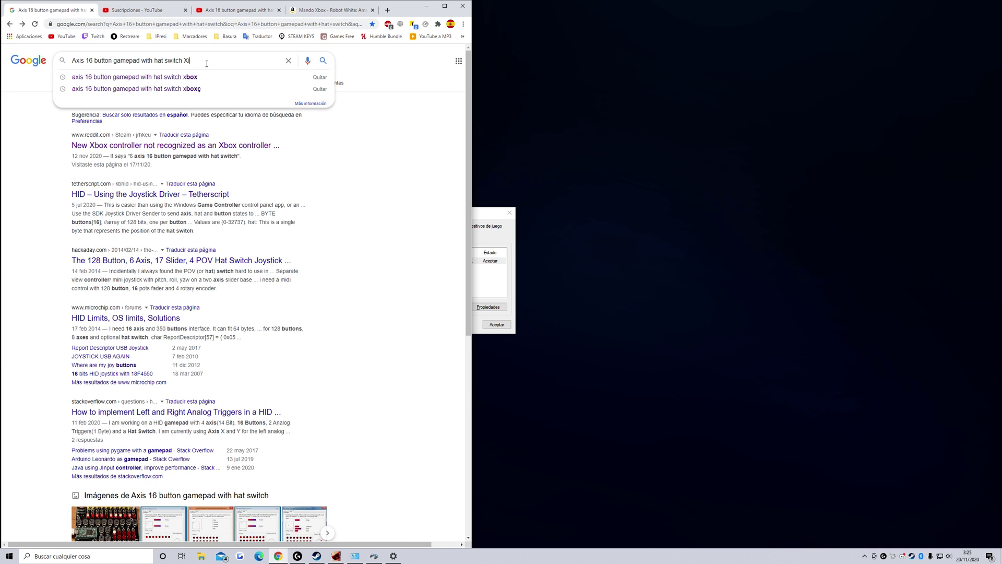
text(mput and di)
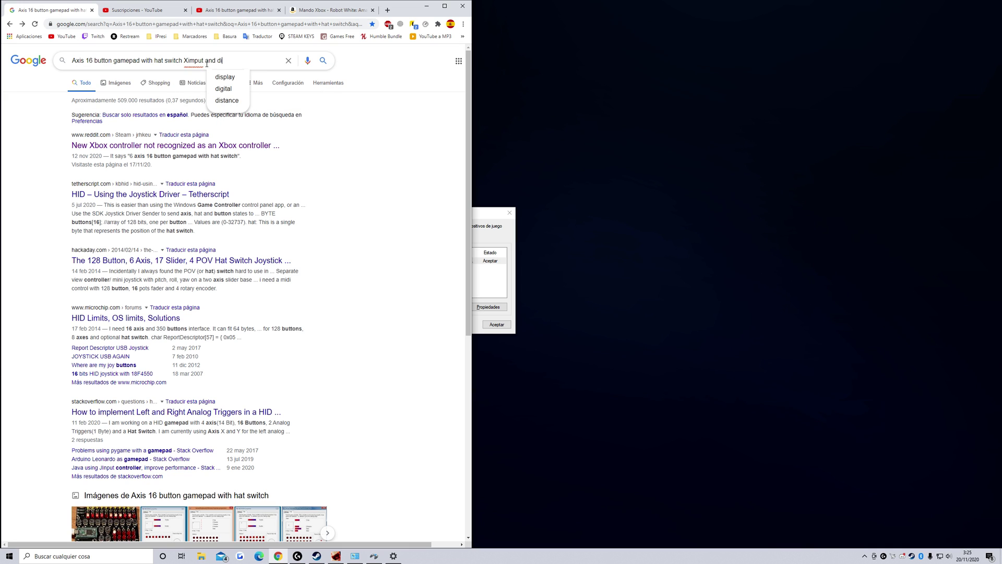
text(mpunt)
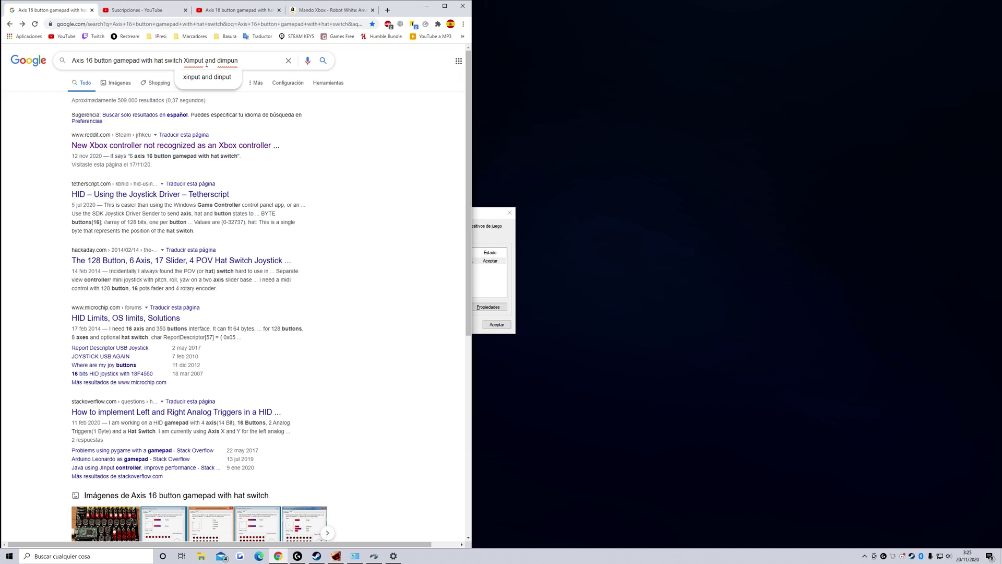
key(BackSpace)
key(BackSpace)
key(BackSpace)
key(BackSpace)
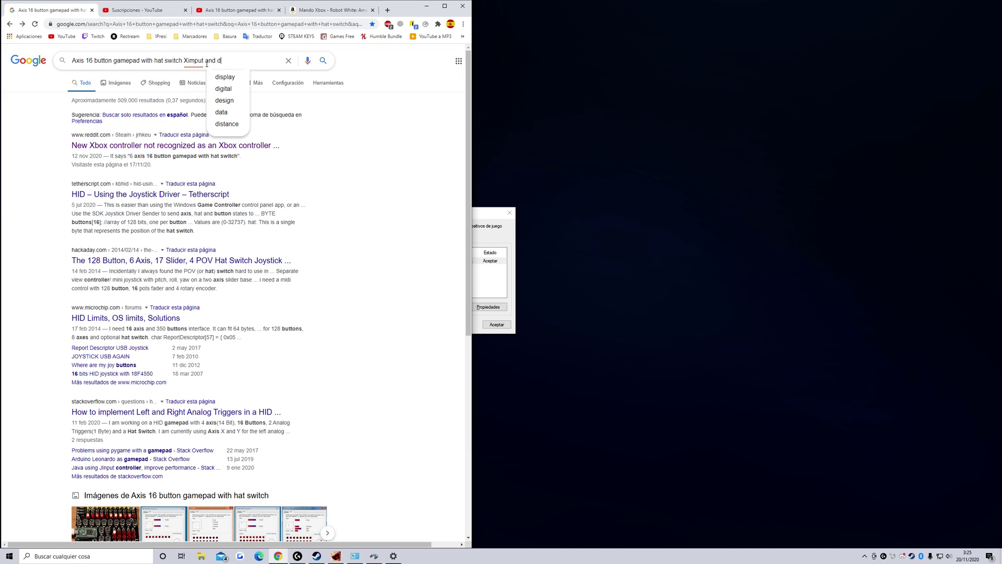
text(input)
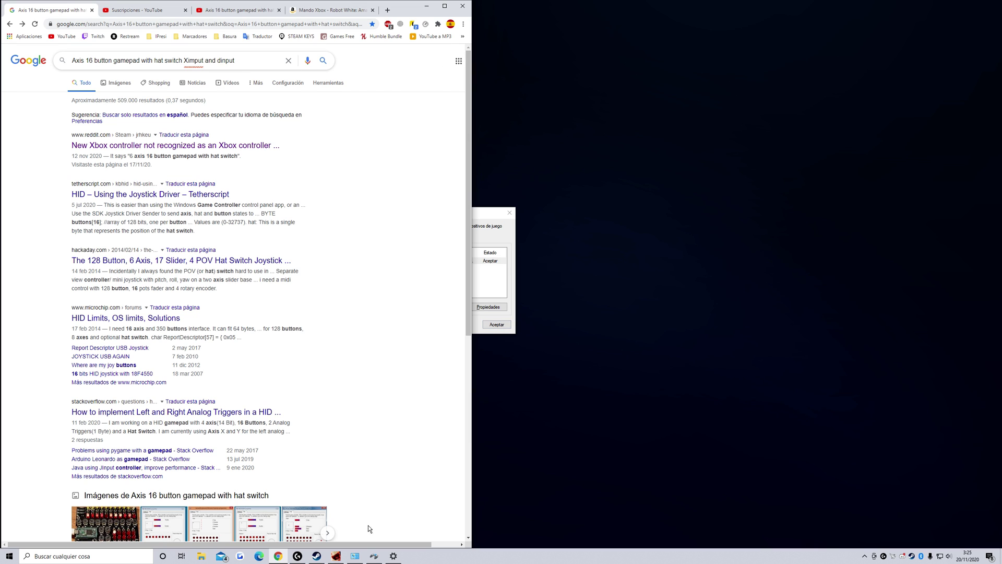
Switch to TEKKEN 7 and open the controller configuration (Ajustes de mando) from the practice menu.
mouse_move(335, 556)
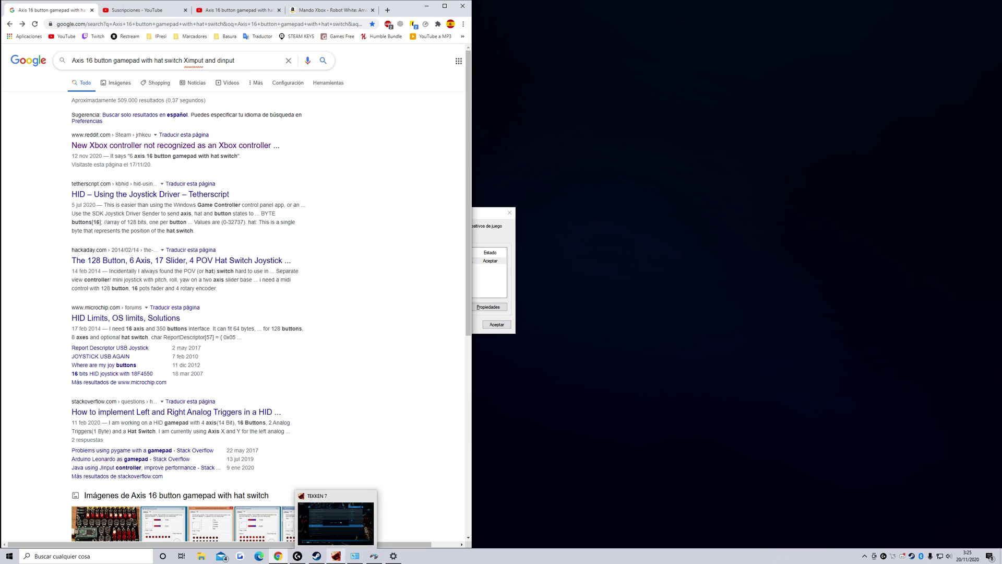
click(335, 555)
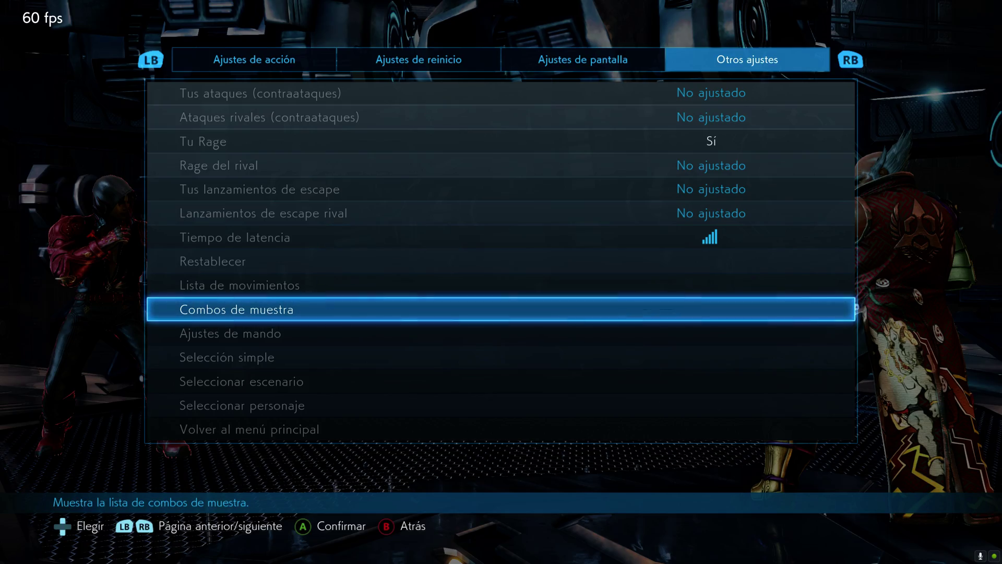
key(Escape)
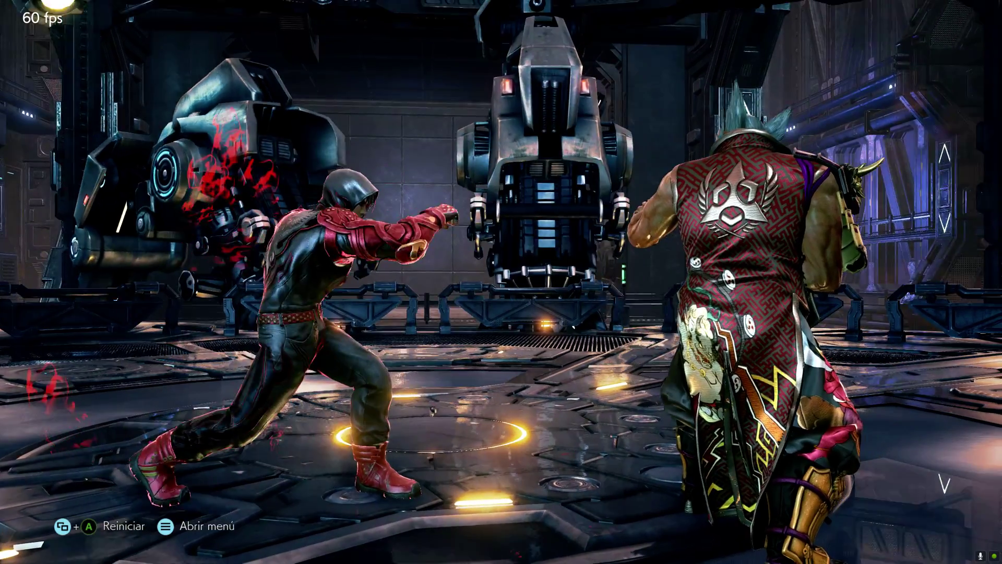
key(Escape)
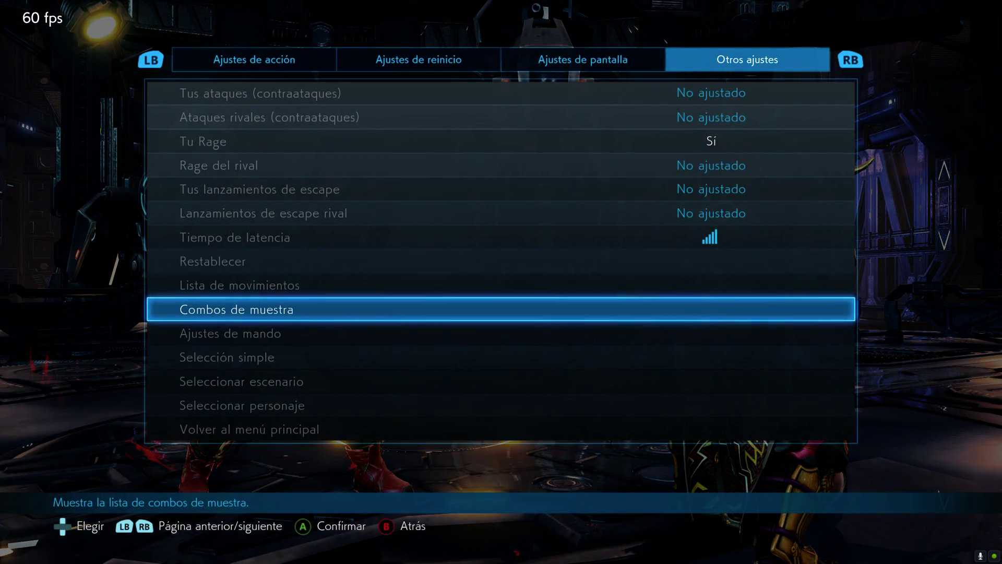
key(Down)
key(Up)
key(Down)
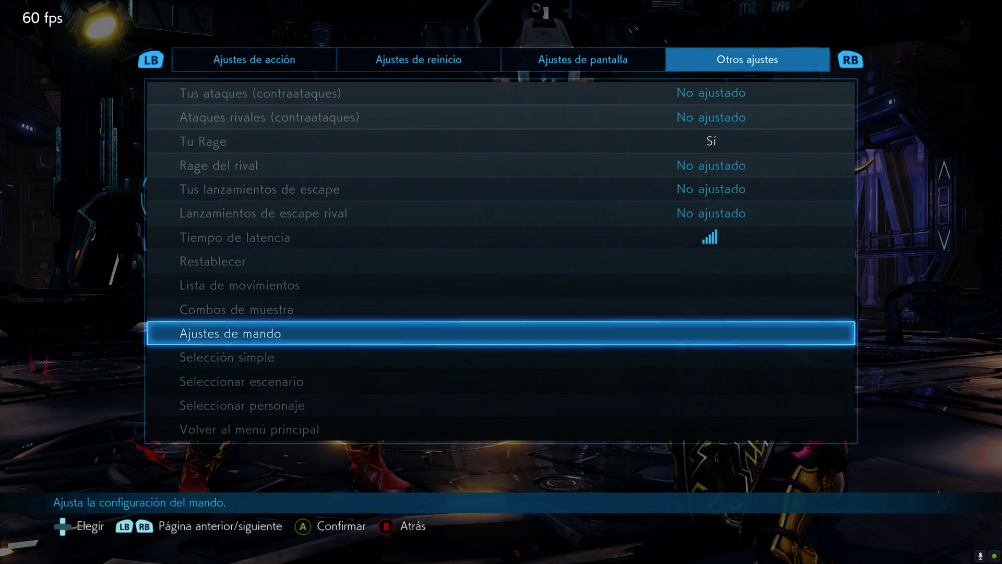
key(Return)
key(Down)
key(Up)
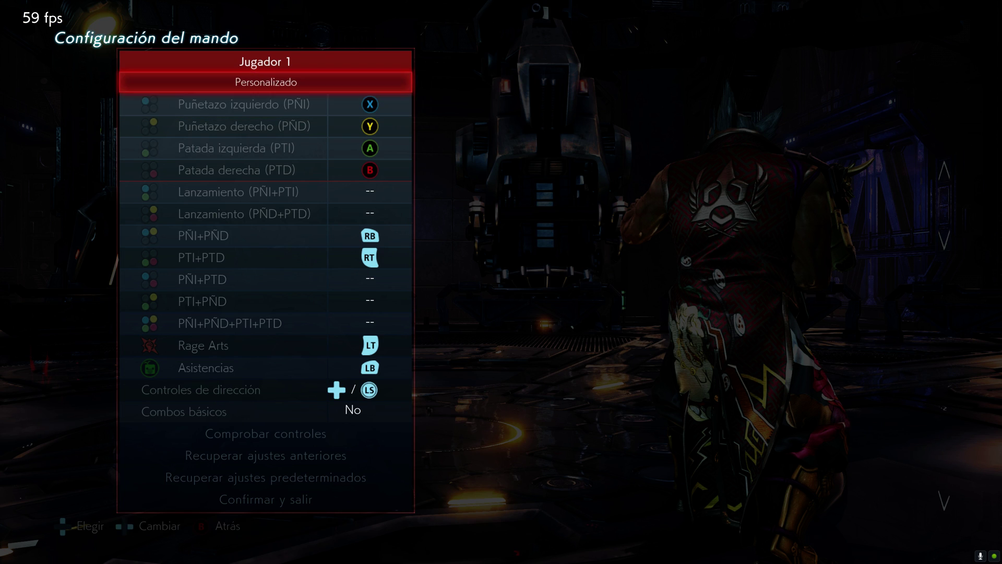
Assign X to Lanzamiento (PÑI+PTI) and B to Lanzamiento (PÑD+PTD) in the Jugador 1 layout.
key(Down)
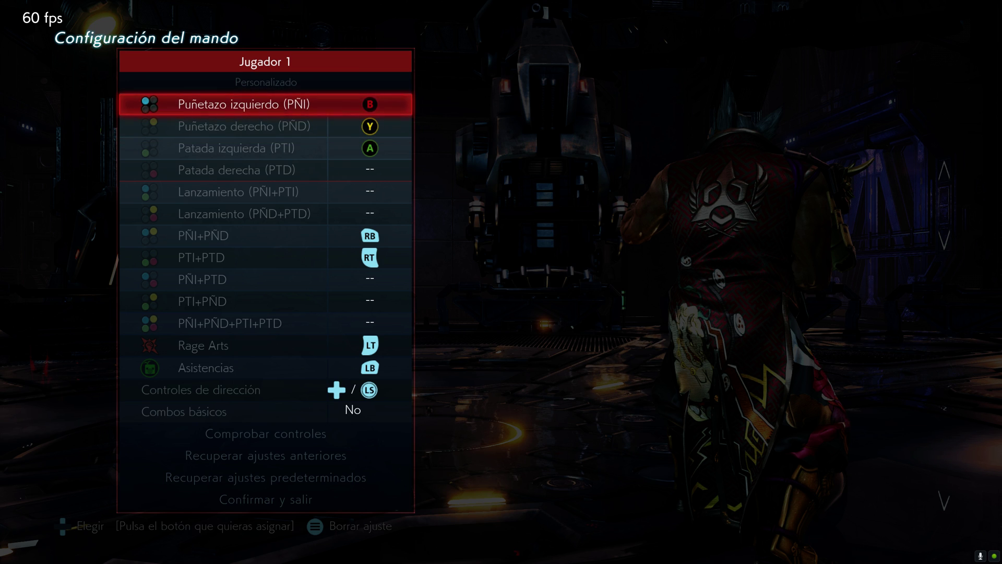
key(Down)
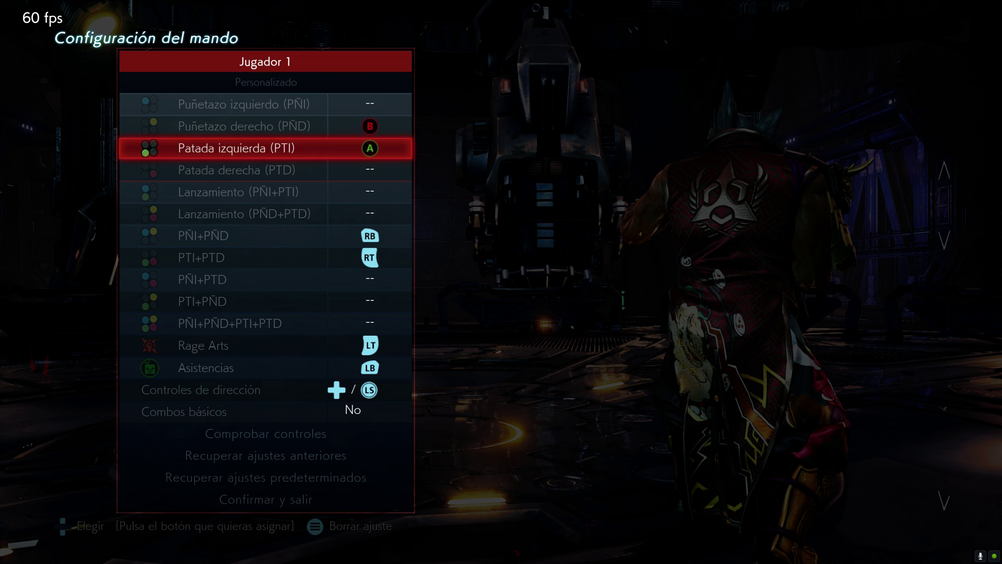
key(Down)
key(Down)
key(Down)
key(Down)
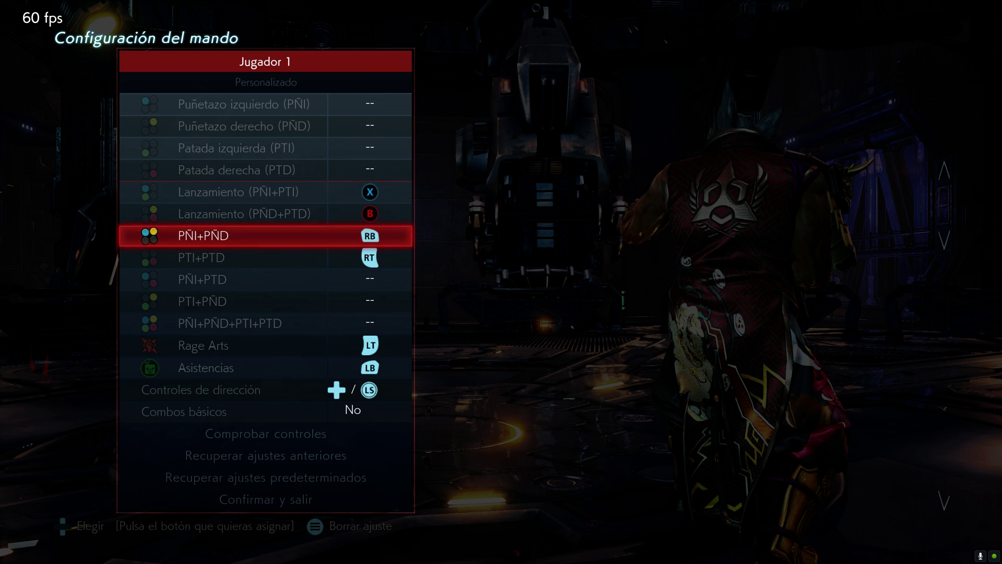
Go back to Puñetazo izquierdo (PÑI) and try A on the attack rows down to Patada izquierda (PTI).
key(Up)
key(Up)
key(Up)
key(Up)
key(Up)
key(Up)
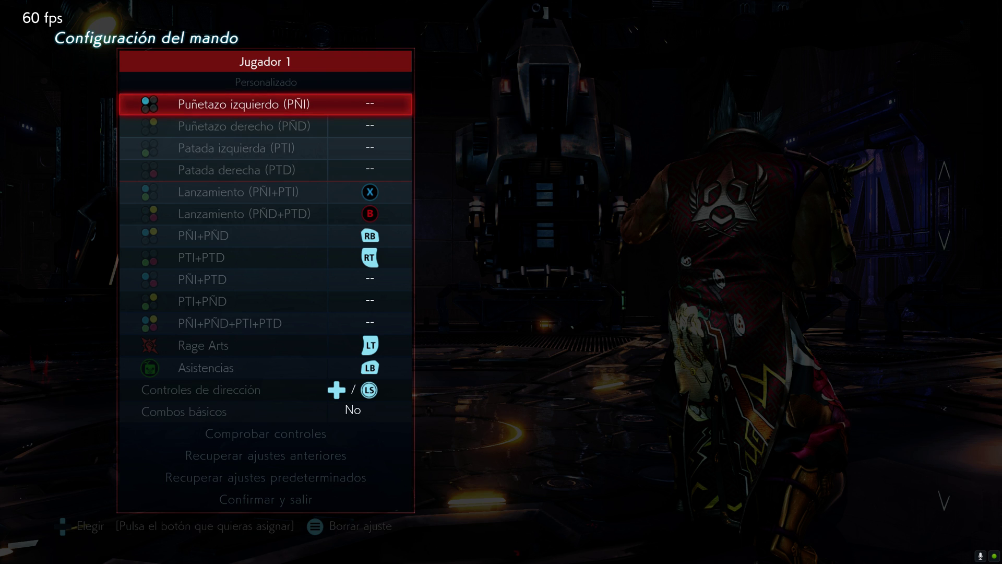
key(a)
key(a)
key(a)
key(a)
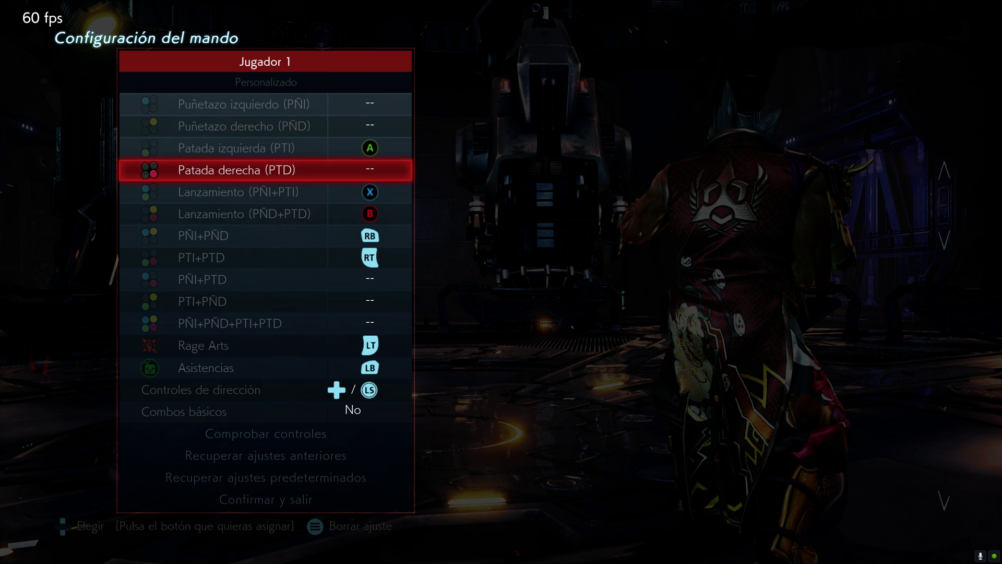
Repeat the A assignment from Puñetazo izquierdo (PÑI) down the attack rows, leaving it on Lanzamiento (PÑI+PTI).
key(Up)
key(Up)
key(Up)
key(Up)
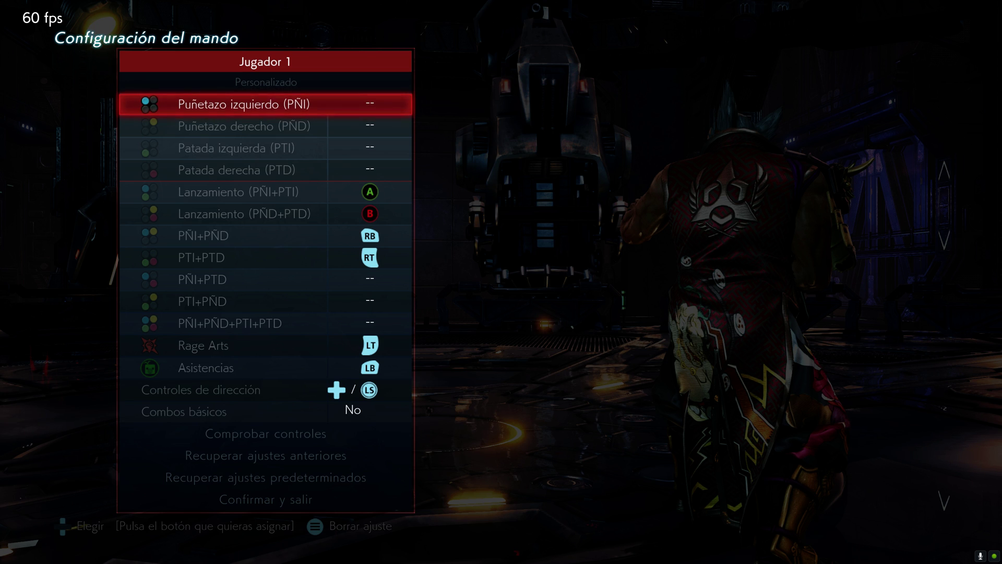
key(Return)
key(Return)
key(Return)
key(Return)
key(Return)
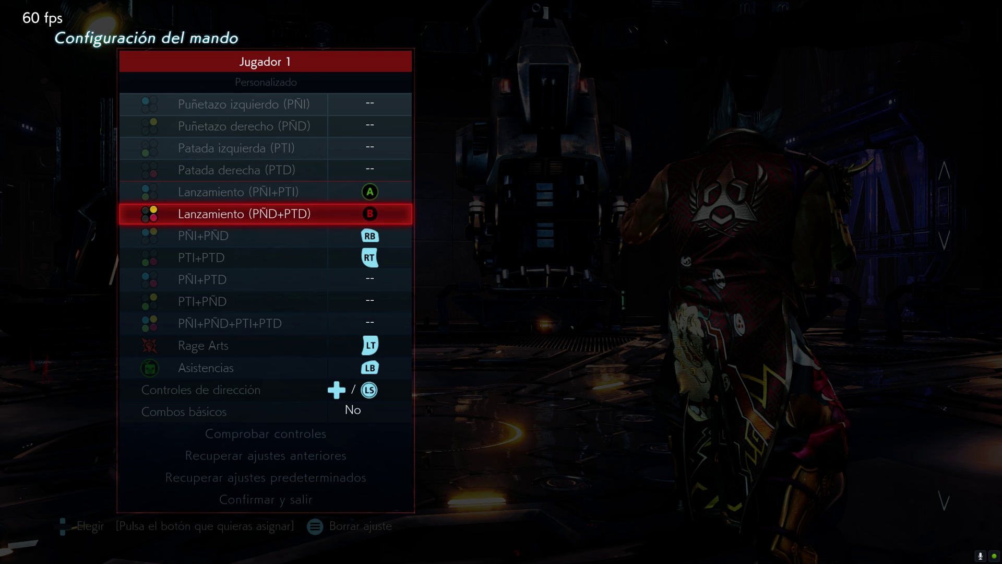
Return to the punch rows and test Y down the list, assigning it to Lanzamiento (PÑI+PTI).
key(Up)
key(Up)
key(Up)
key(Up)
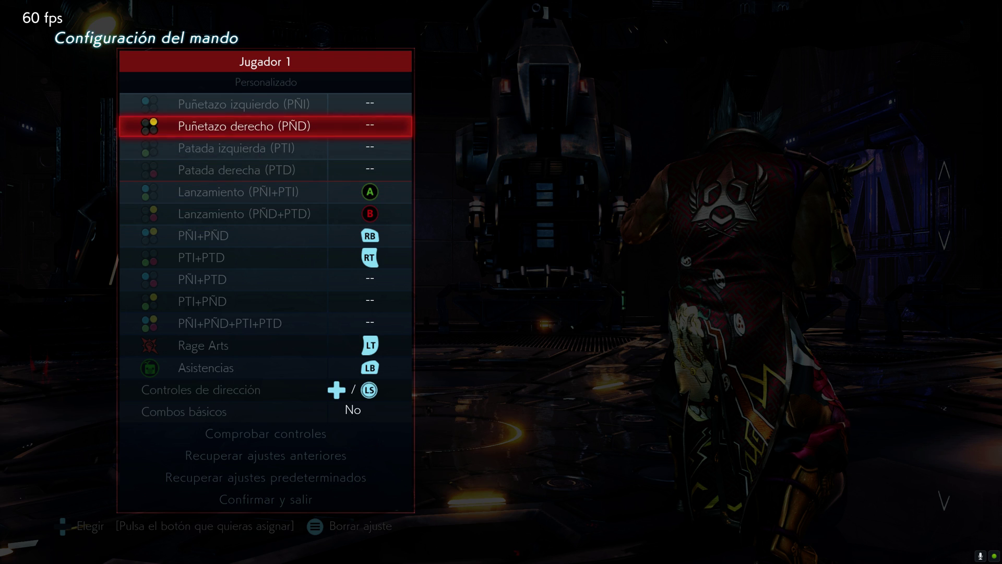
key(Up)
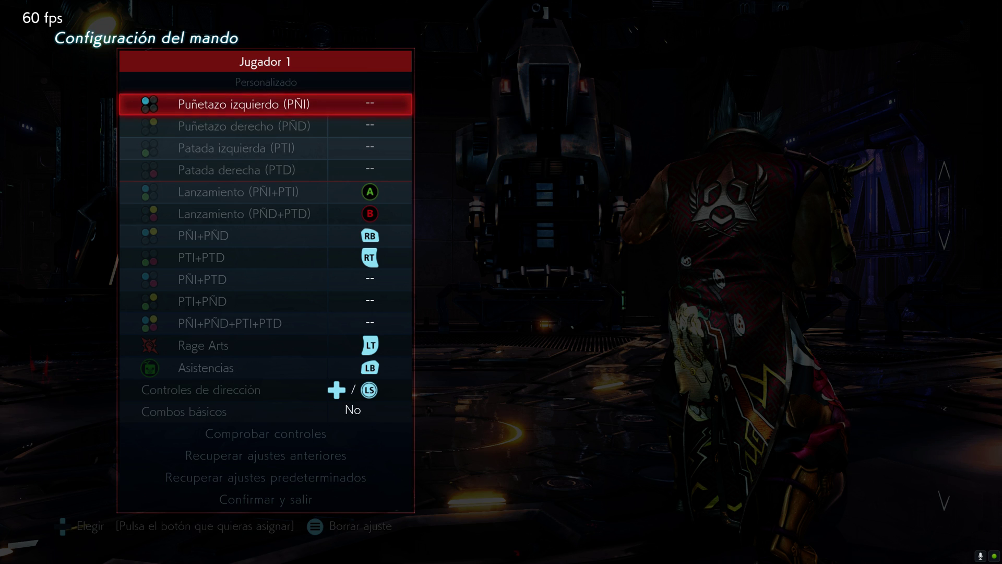
key(Down)
key(Down)
key(Down)
key(Down)
key(Down)
key(Up)
key(Up)
key(Up)
key(Up)
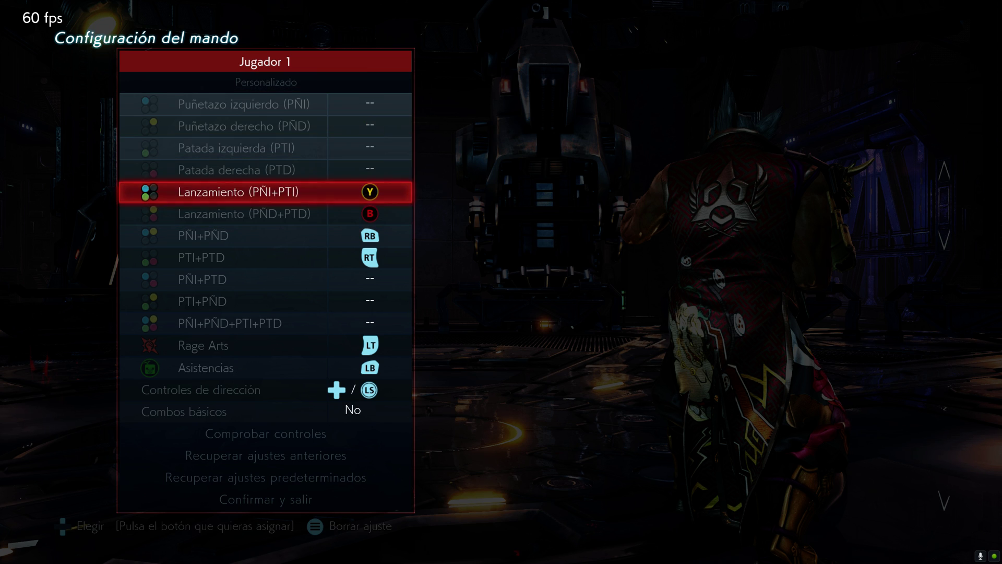
Assign RB to Puñetazo derecho (PÑD), RT to Patada izquierda (PTI), LB to Patada derecha (PTD) and LT to Lanzamiento (PÑI+PTI).
key(Down)
key(Down)
key(Down)
key(Down)
key(Down)
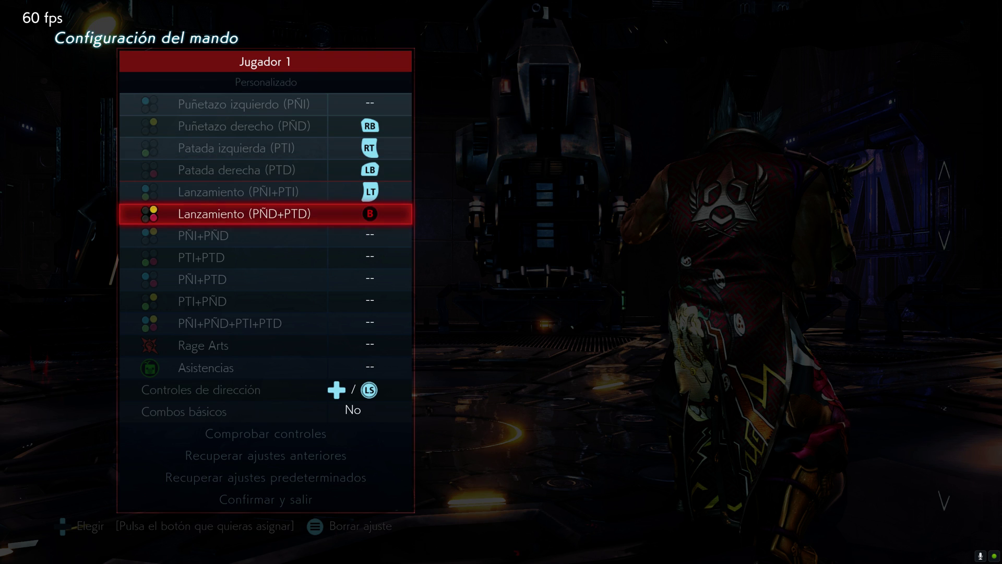
Assign LB to Lanzamiento (PÑD+PTD), LT to PTI+PÑD and RB to PÑI+PÑD+PTI+PTD.
key(Up)
key(Up)
key(Down)
key(Down)
key(Down)
key(Down)
key(Down)
key(Down)
key(Down)
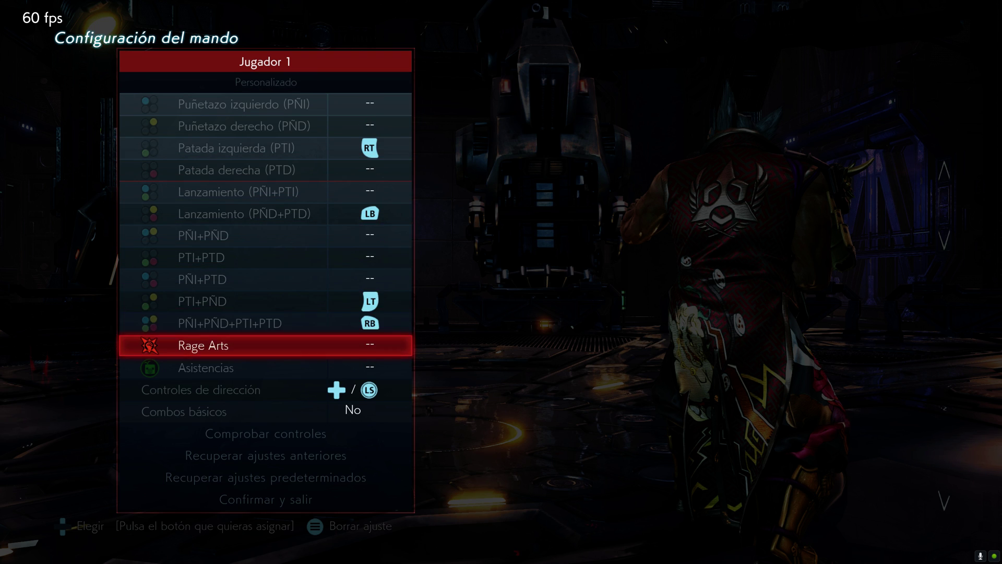
Return to Puñetazo izquierdo (PÑI) and work down the attack rows, assigning A to PTI+PTD and B to PÑI+PTD.
key(Up)
key(Up)
key(Up)
key(Up)
key(Up)
key(Up)
key(Up)
key(Up)
key(Up)
key(Up)
key(Up)
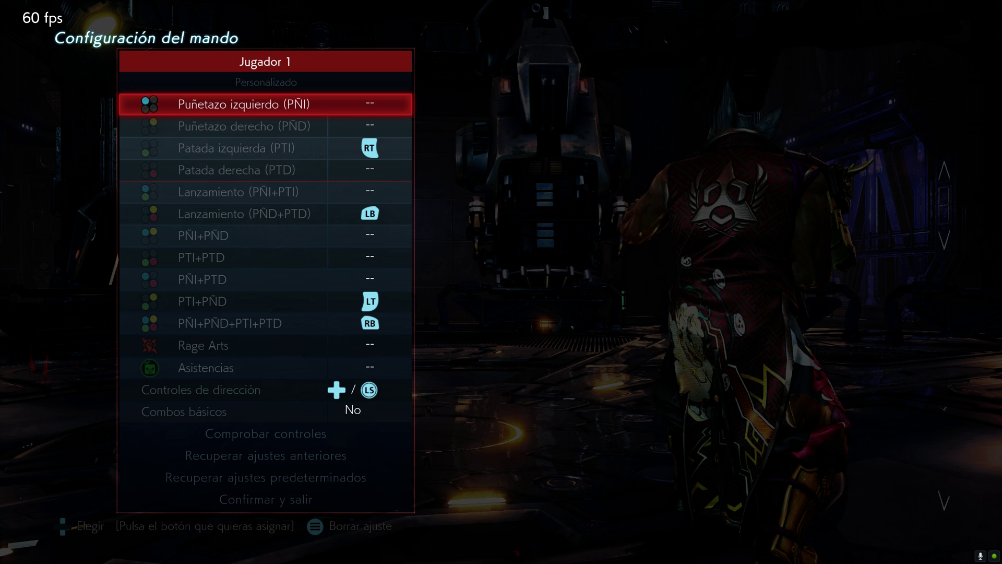
key(Down)
key(Down)
key(Down)
key(Down)
key(Down)
key(Down)
key(Down)
key(Down)
key(Down)
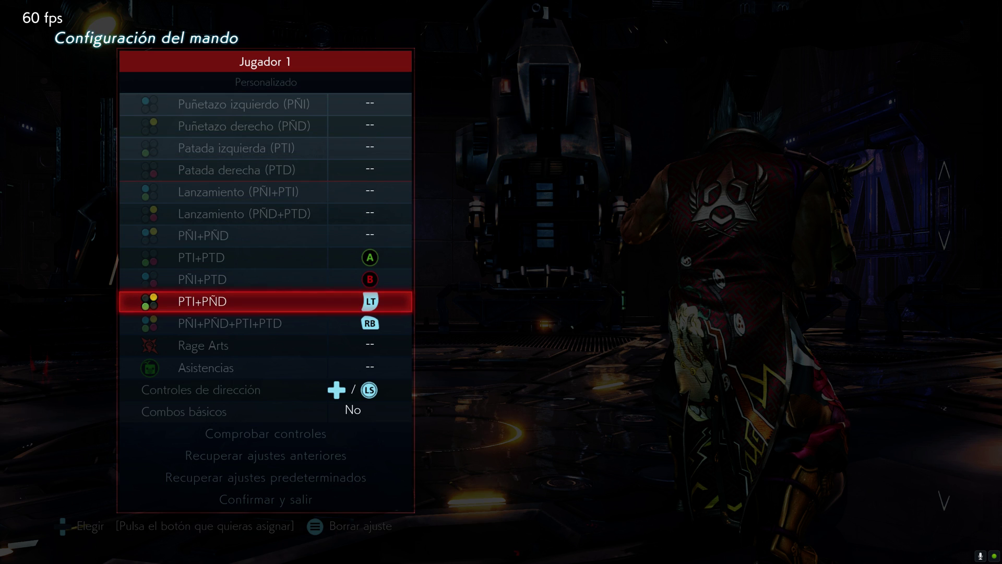
Go down to Recuperar ajustes predeterminados, leave the controller configuration and resume the practice fight.
key(Down)
key(Down)
key(Down)
key(Down)
key(Down)
key(Down)
key(Down)
key(Down)
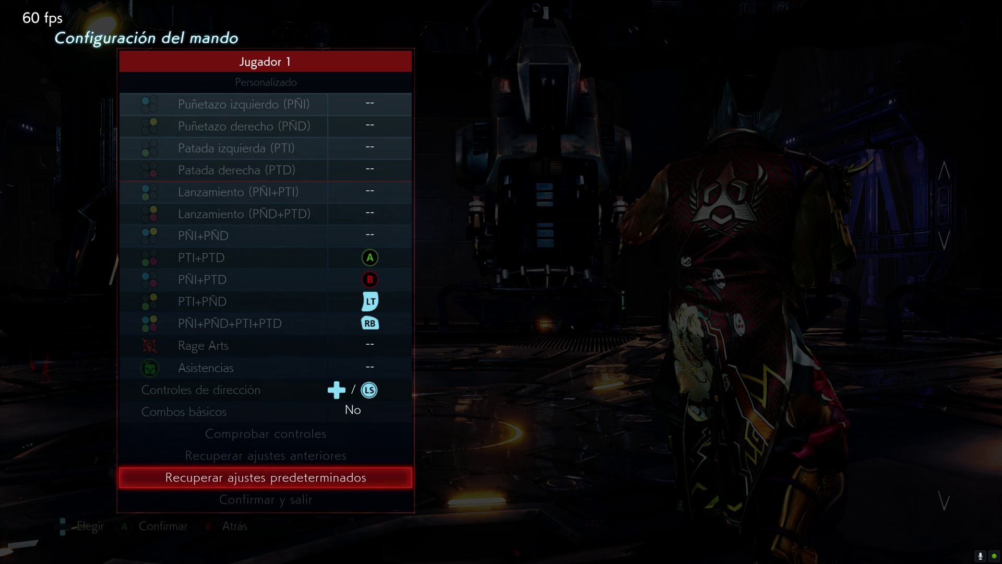
key(Up)
key(Down)
key(Up)
key(Down)
key(Escape)
key(Escape)
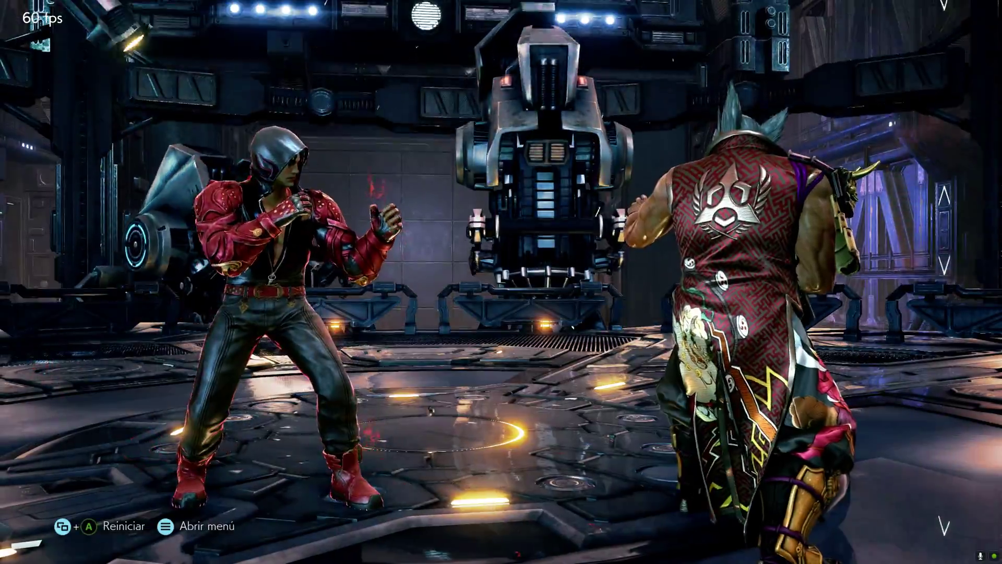
key(u+i)
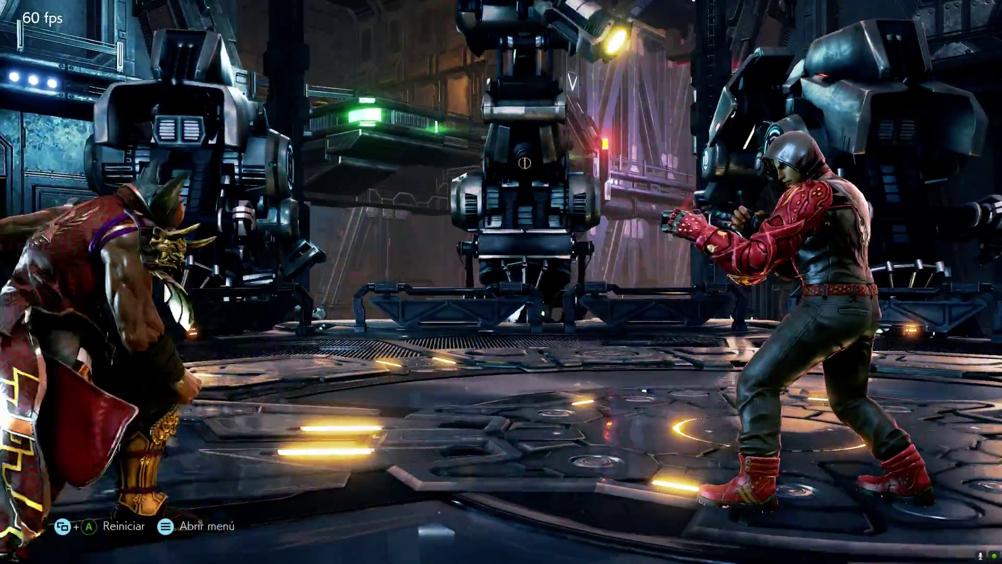
Switch to the Dispositivos de juego window, bring up Dispositivos e impresoras and place the two windows next to each other.
key(alt+Tab)
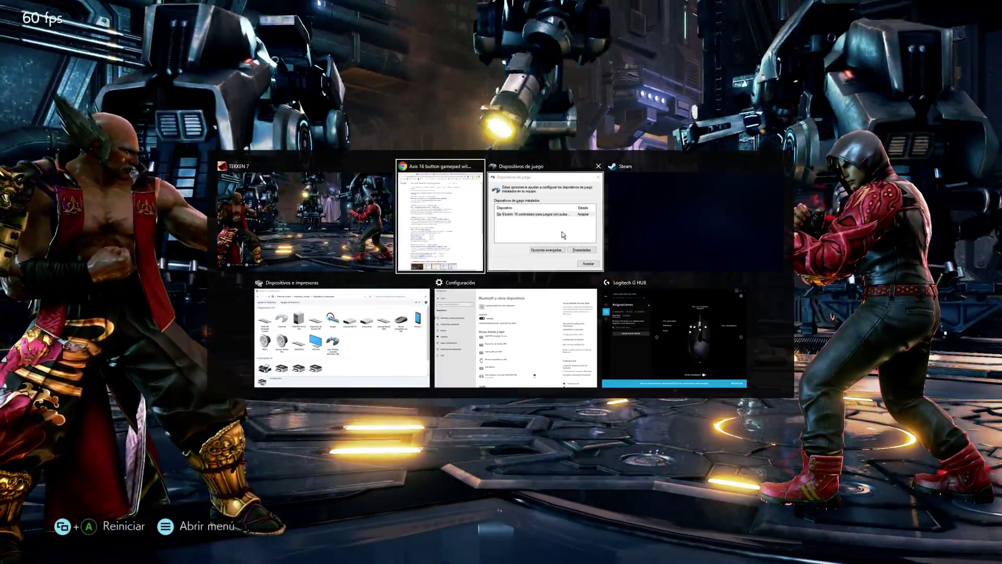
click(544, 258)
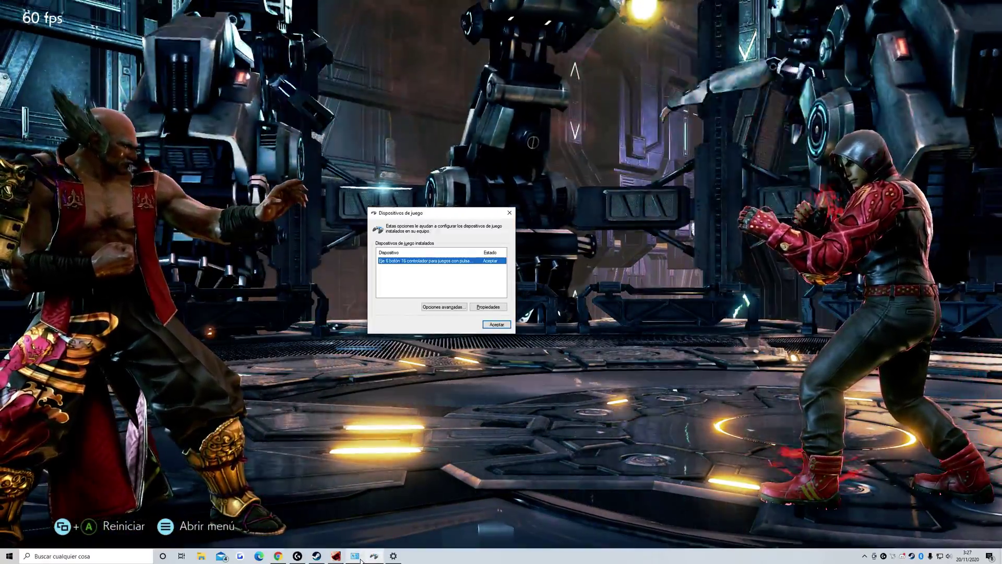
click(360, 558)
key(alt)
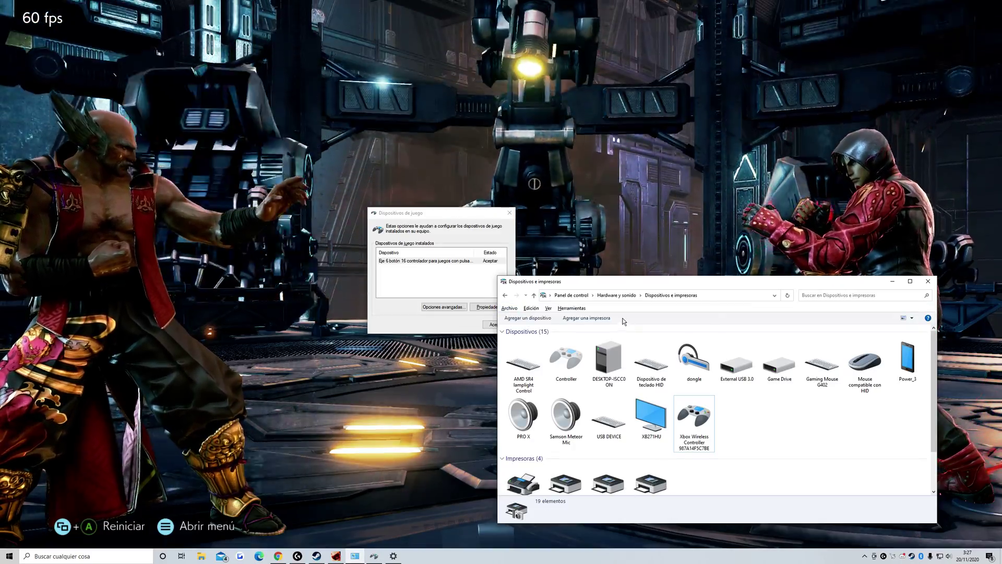
key(alt)
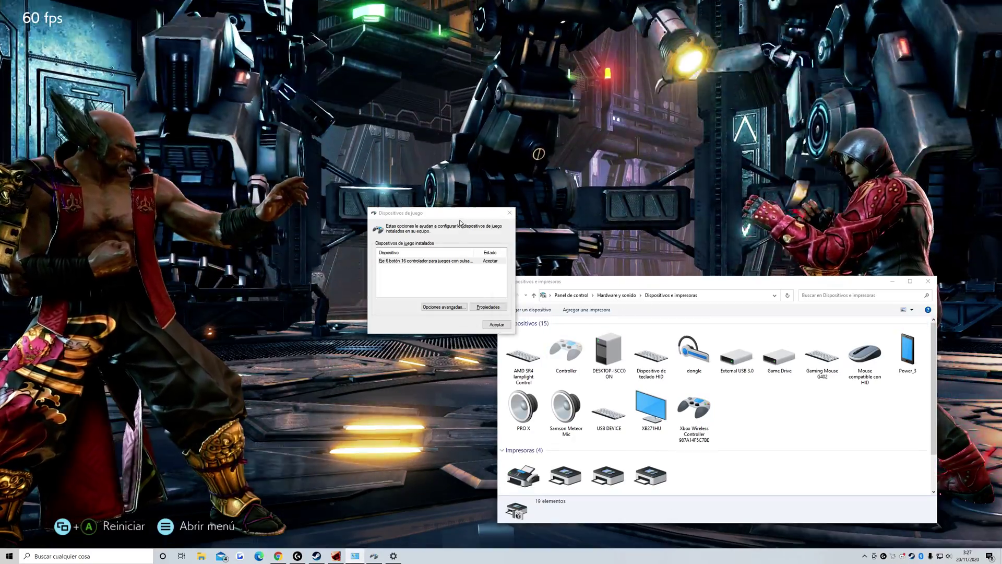
drag(461, 212, 414, 281)
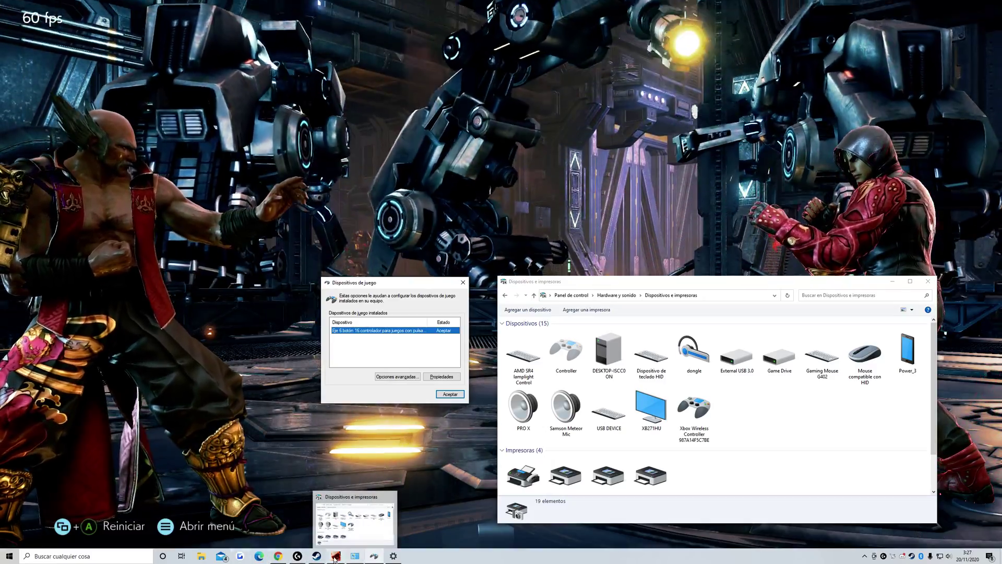
Bring up the Bluetooth y otros dispositivos settings and place that window above Dispositivos e impresoras.
mouse_move(316, 556)
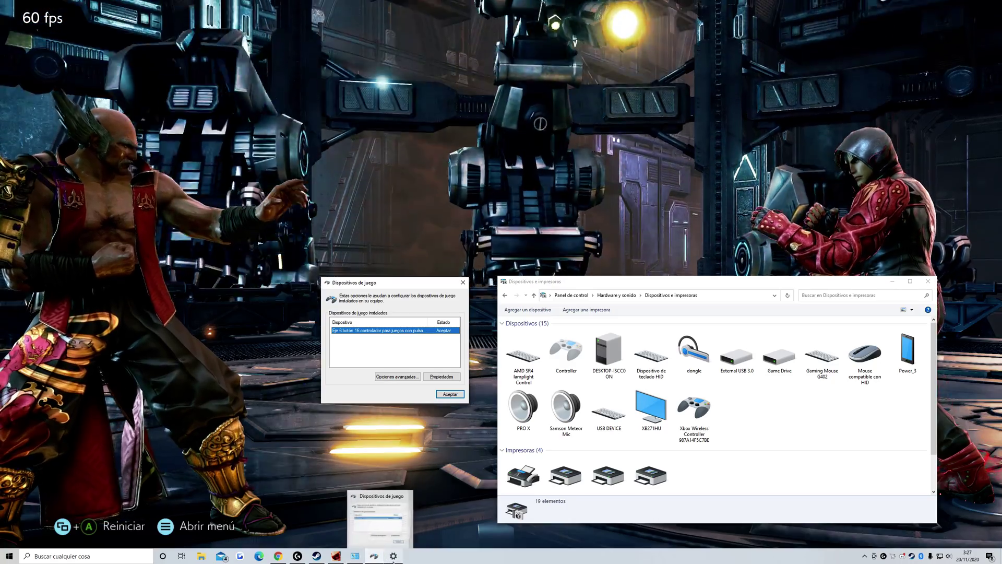
click(393, 555)
drag(651, 157, 620, 20)
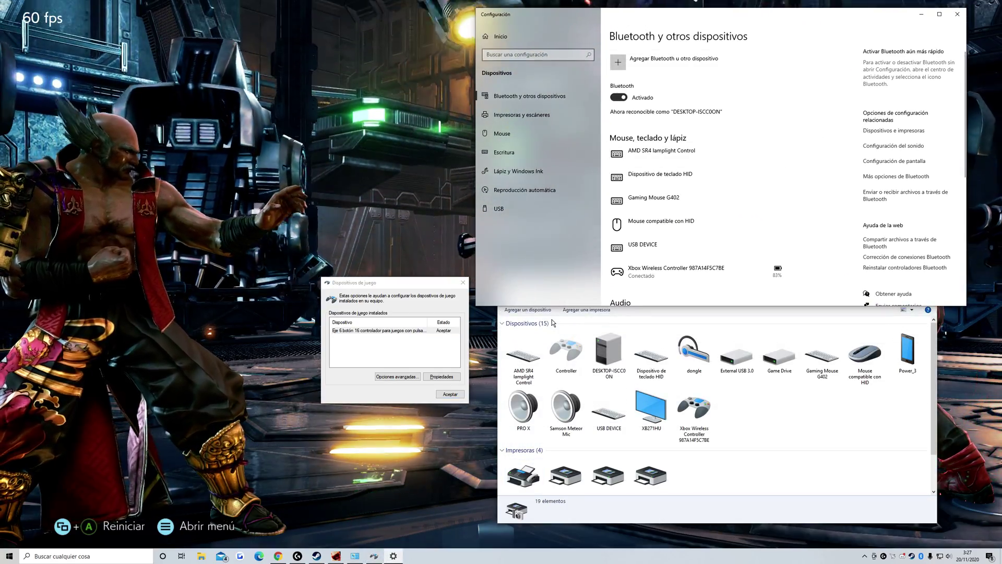
Open and dismiss the Xbox Game Bar overlay, and check the detected controllers in Steam's Ajustes del mando.
key(super+g)
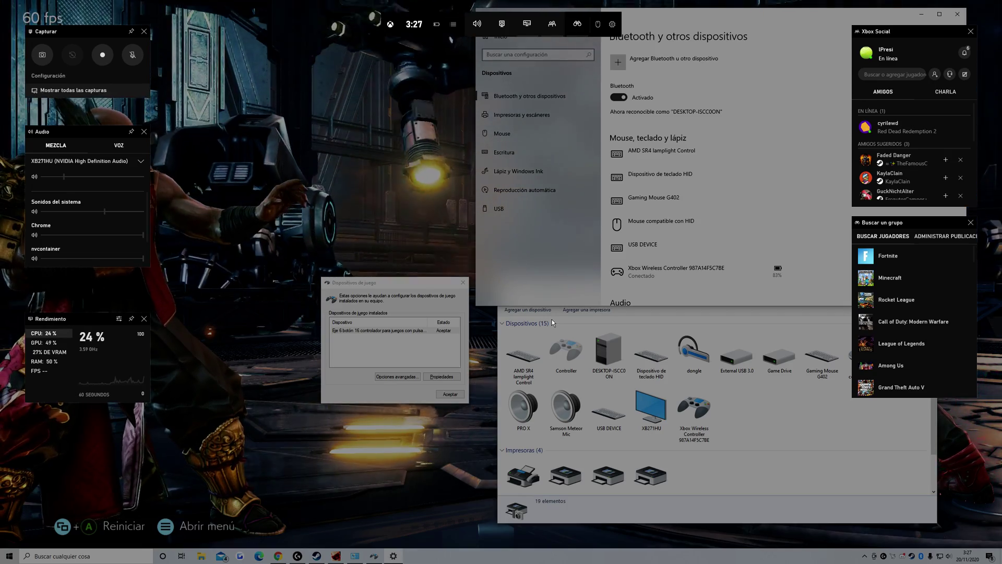
click(554, 320)
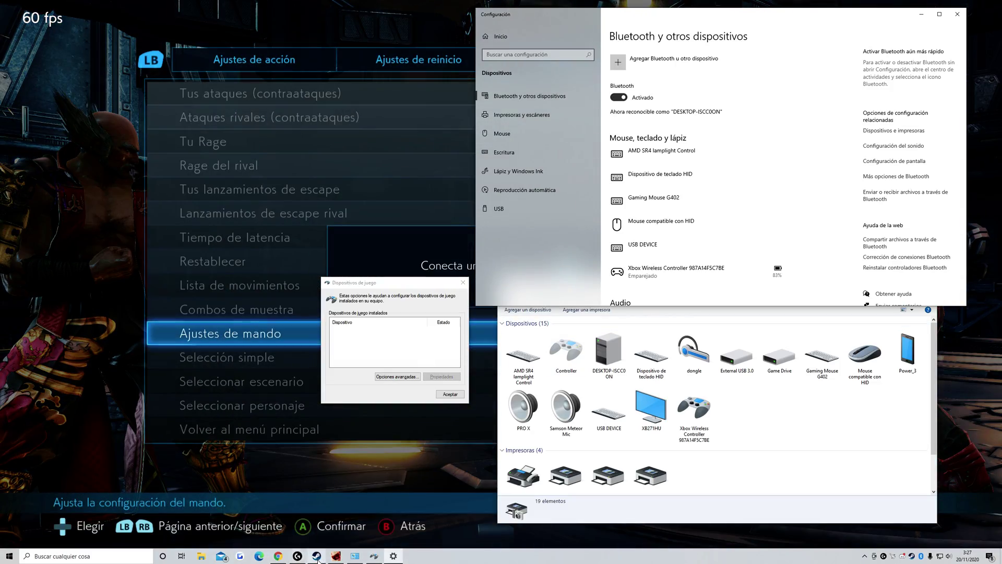
click(316, 556)
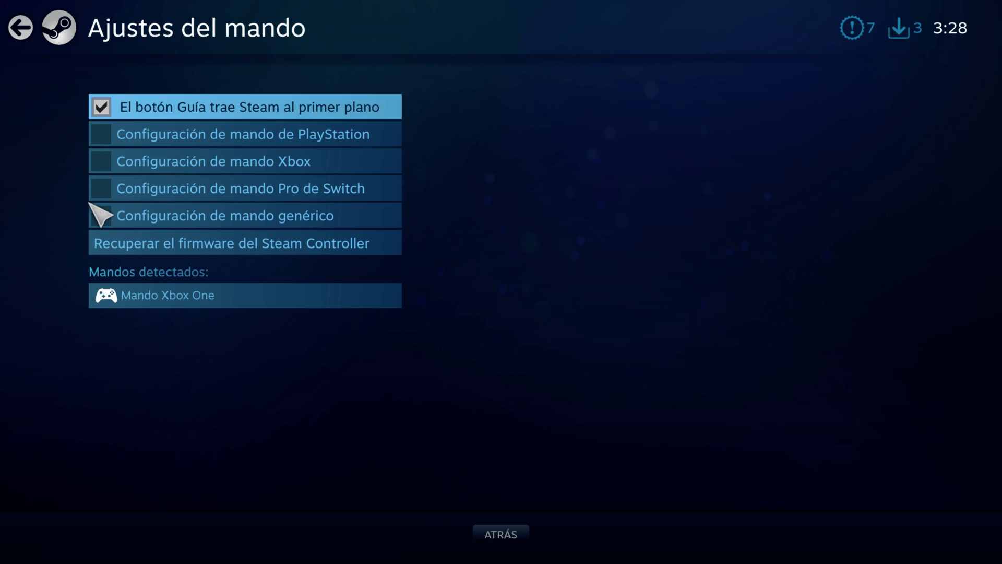
key(alt+Tab)
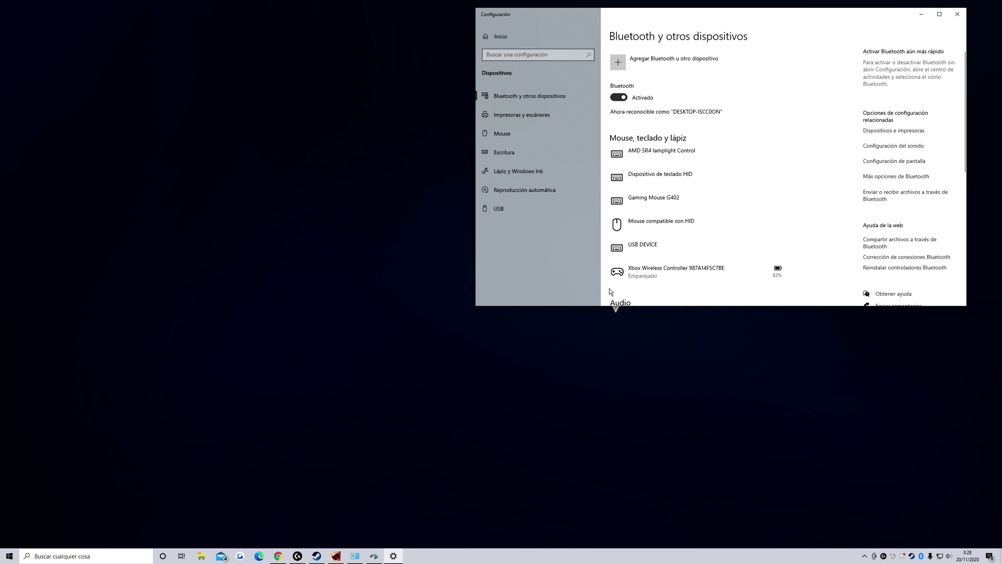
Review the advanced options and the Prueba page of the properties for Controller (Xbox One For Windows) in Dispositivos de juego.
click(373, 556)
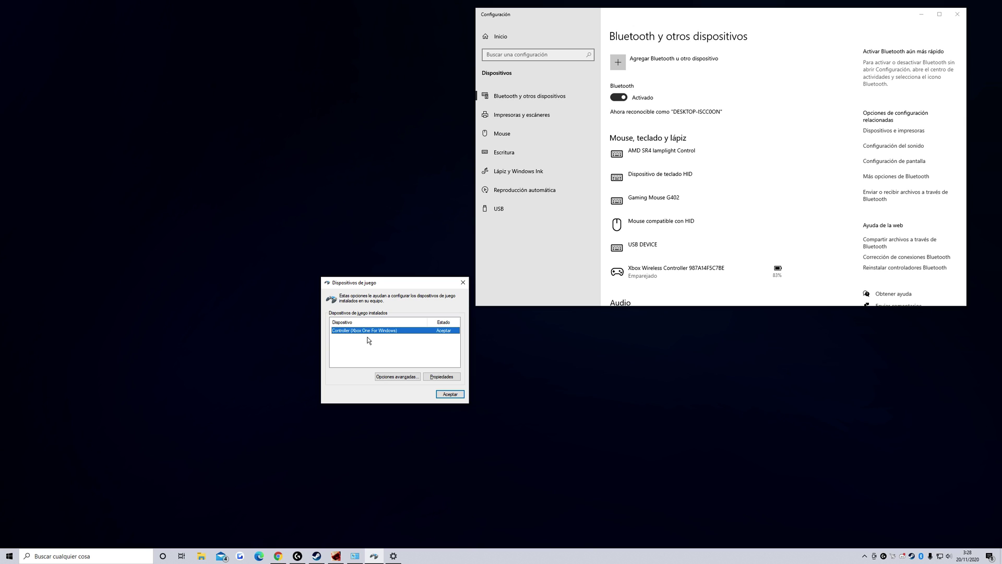
click(399, 376)
click(400, 347)
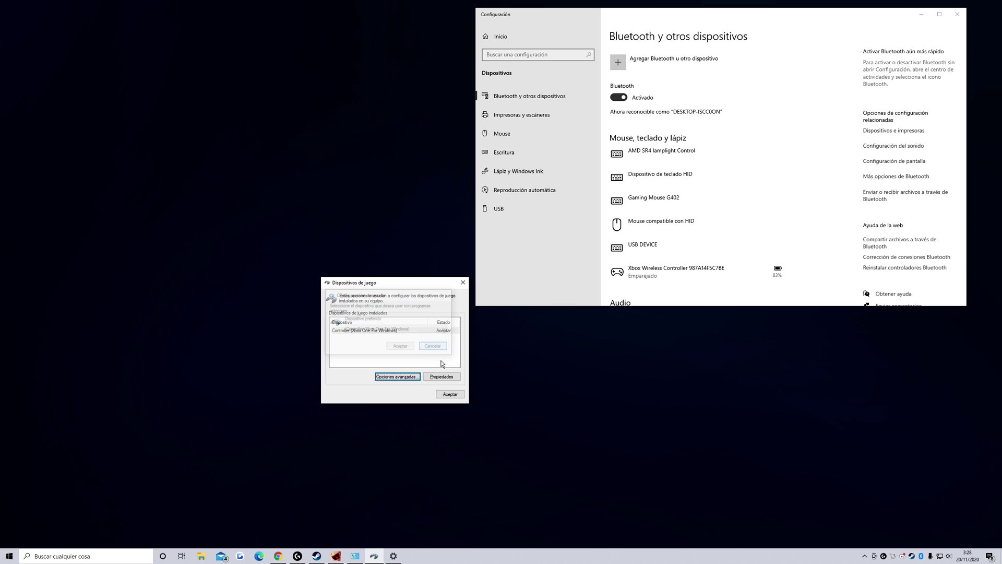
click(442, 376)
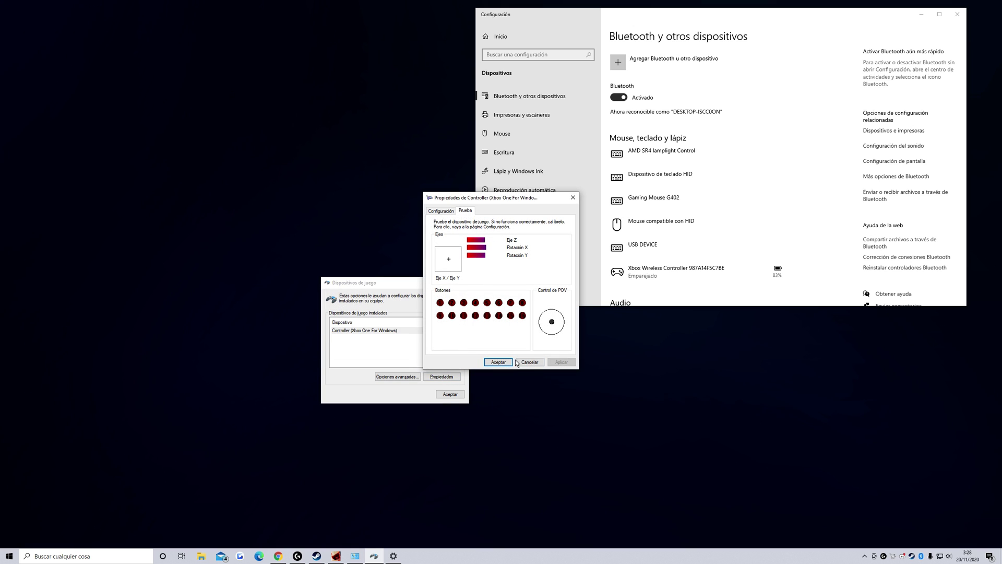
click(505, 361)
Switch back to TEKKEN 7 and dismiss the prompt to connect a controller over Ajustes de mando.
click(335, 556)
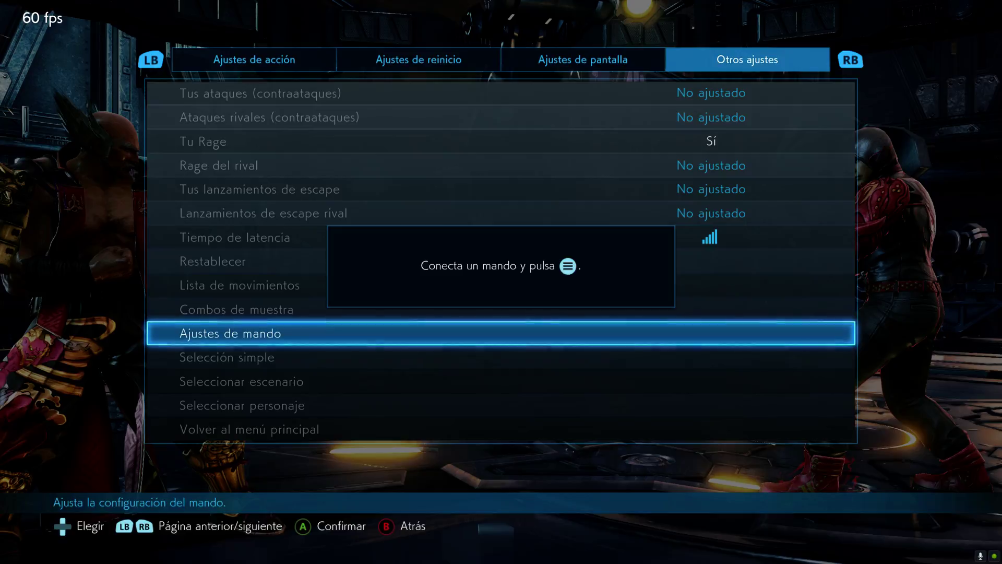
key(Escape)
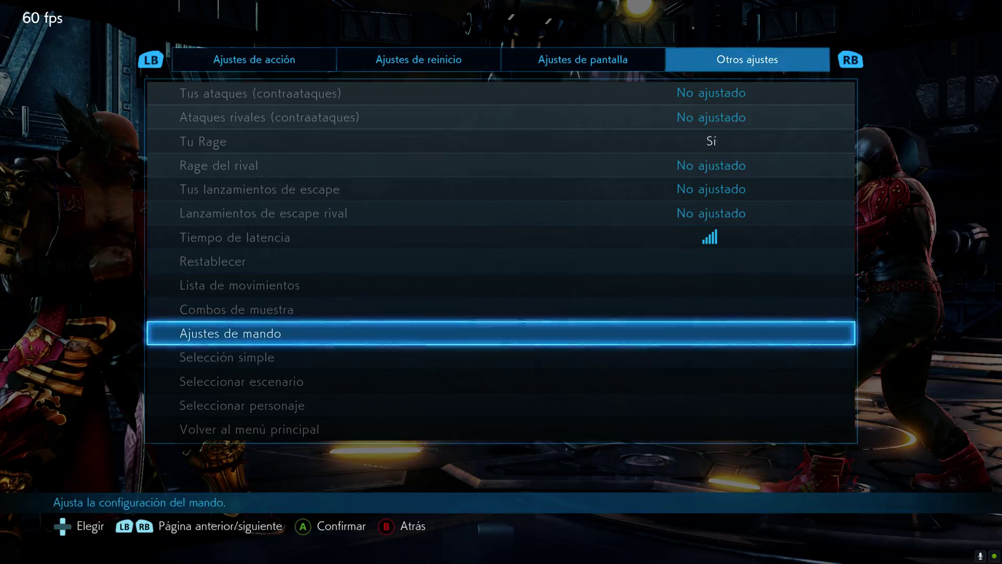